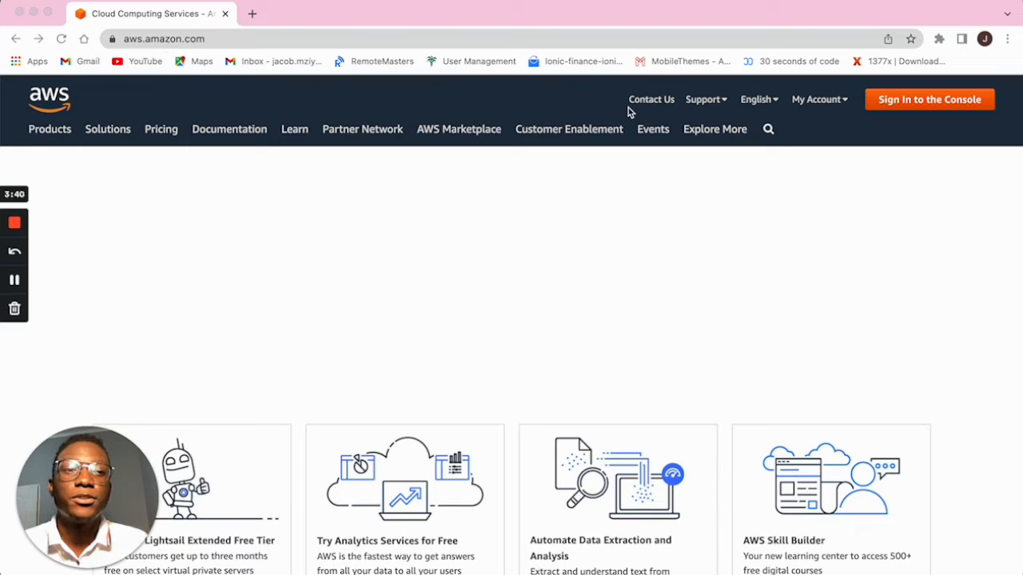
# Go from aws.amazon.com to the AWS Management Console home in the Frankfurt region.
pyautogui.click(909, 105)
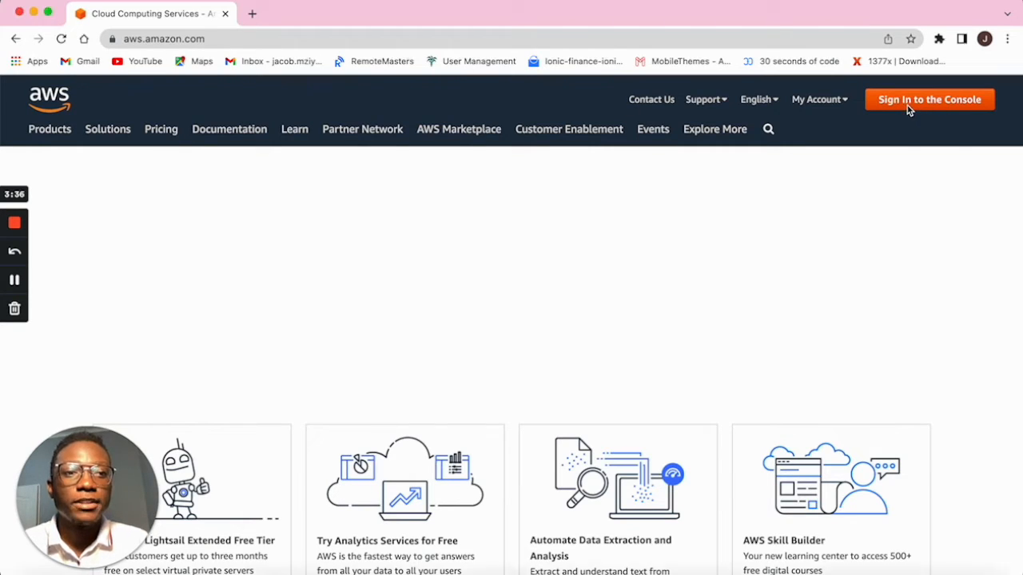
pyautogui.click(921, 102)
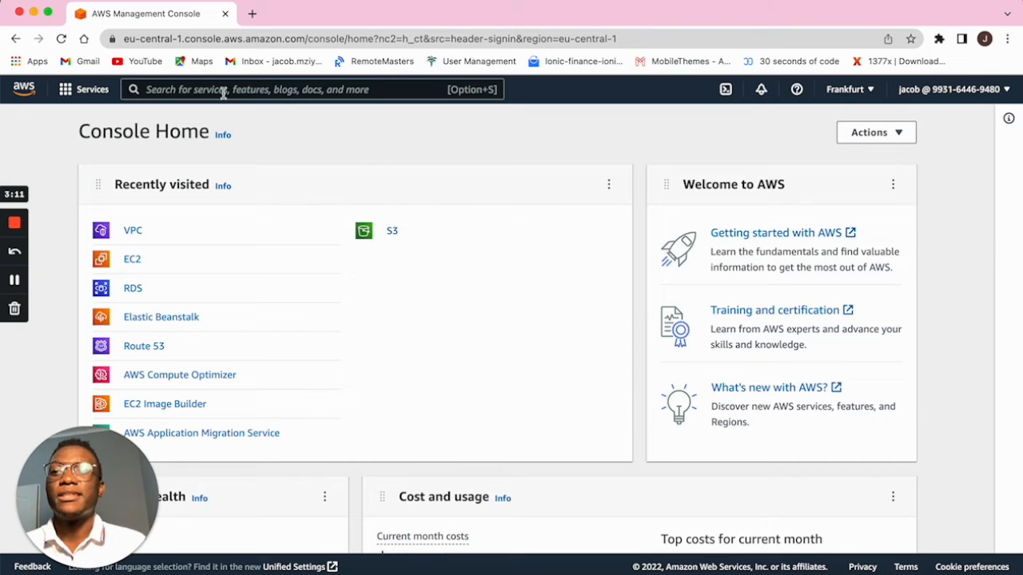
pyautogui.click(92, 93)
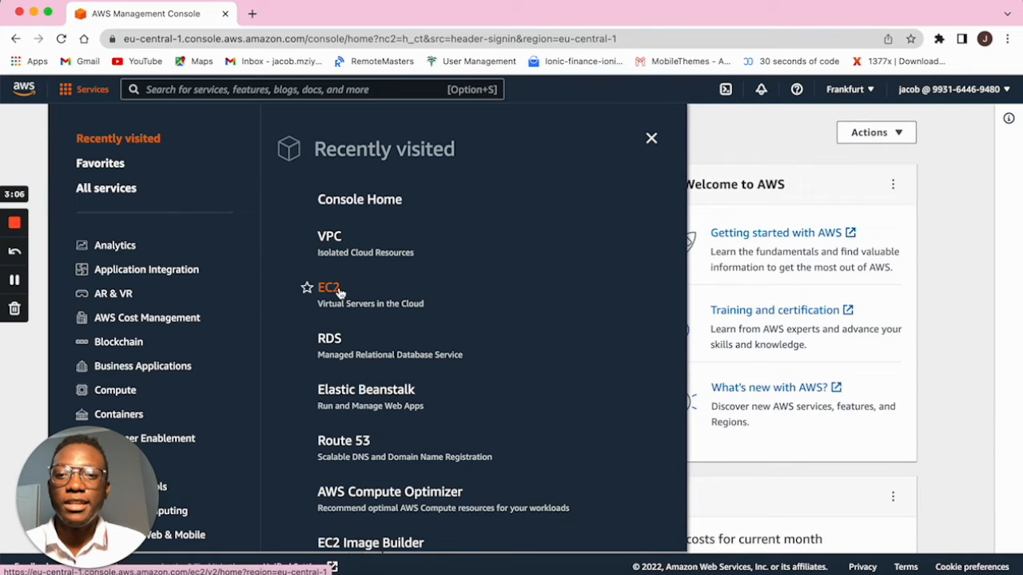
pyautogui.click(738, 150)
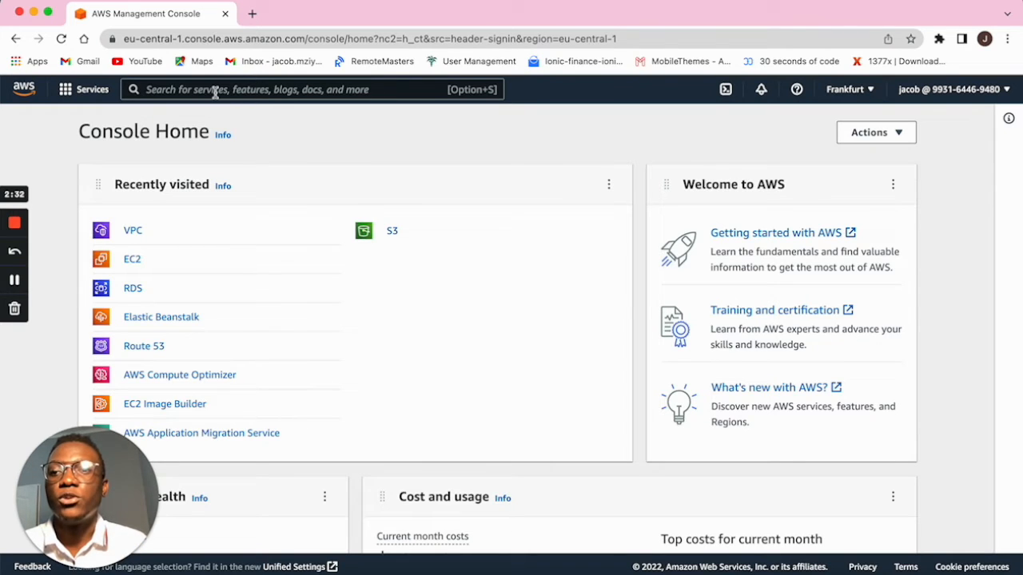
# Search the console for 'ec2' and open EC2 (Virtual Servers in the Cloud).
pyautogui.click(94, 94)
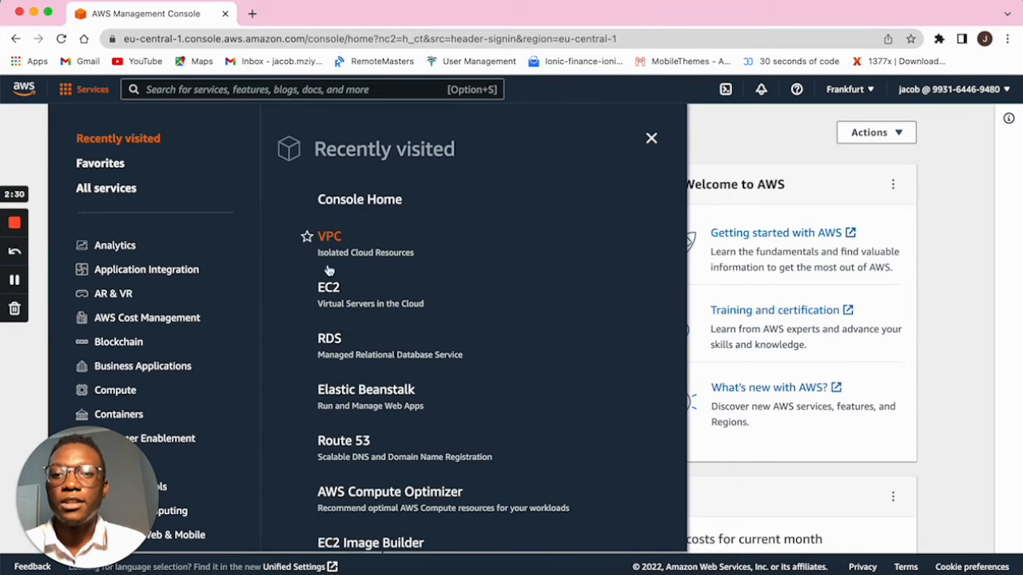
pyautogui.click(282, 89)
pyautogui.write('ec2')
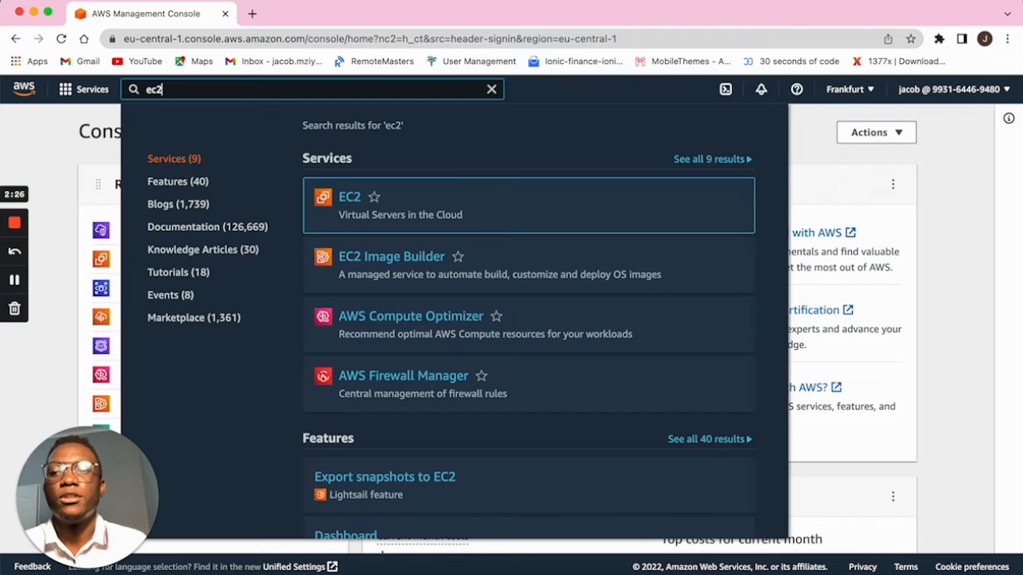
pyautogui.click(349, 200)
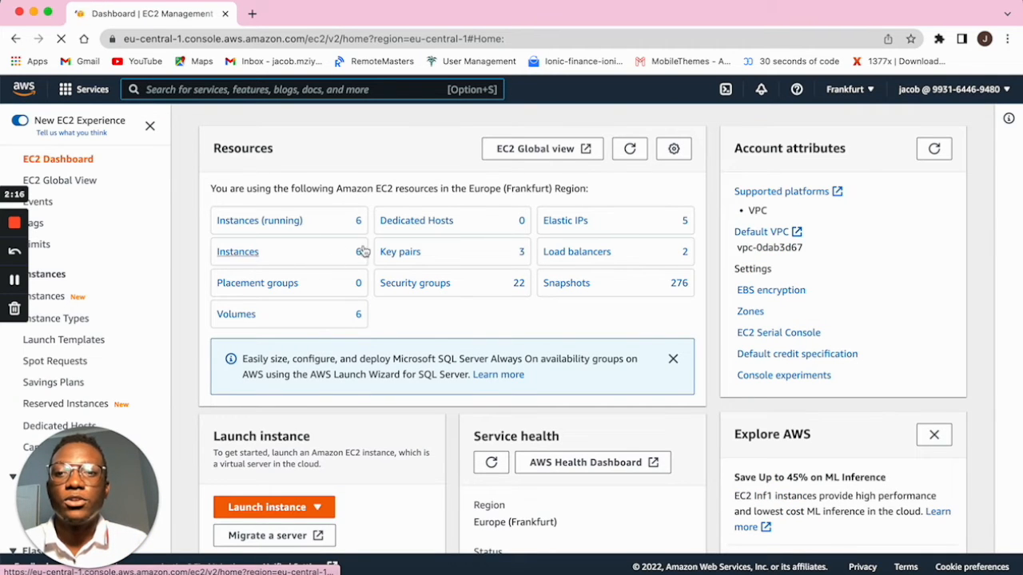
# Go to the EC2 Instances list and start the Launch instances form.
pyautogui.click(239, 254)
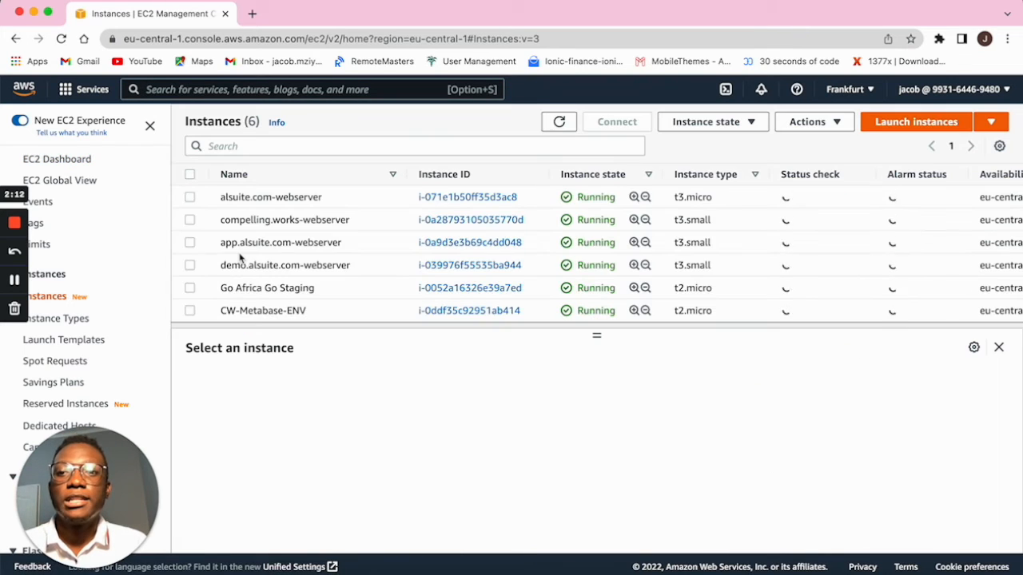
pyautogui.scroll(-1, 276, 277)
pyautogui.scroll(-3, 276, 276)
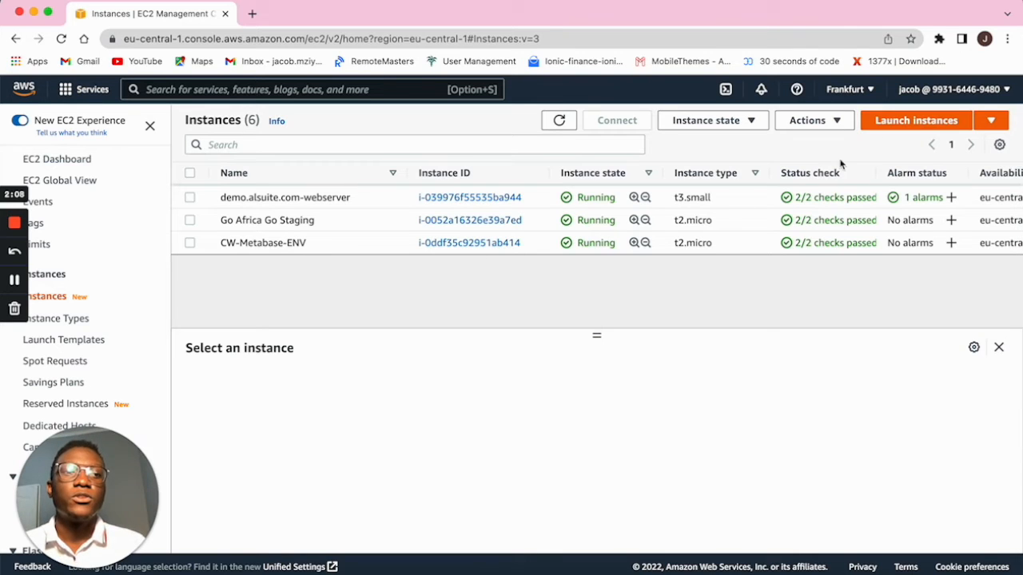
pyautogui.click(909, 126)
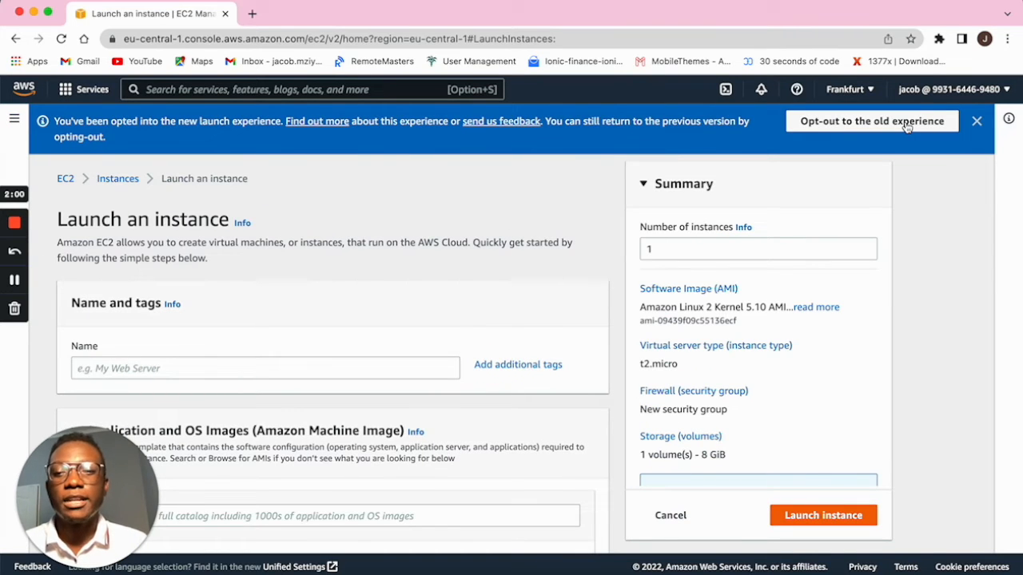
# Name the new instance 'Go Test'.
pyautogui.scroll(-2, 468, 354)
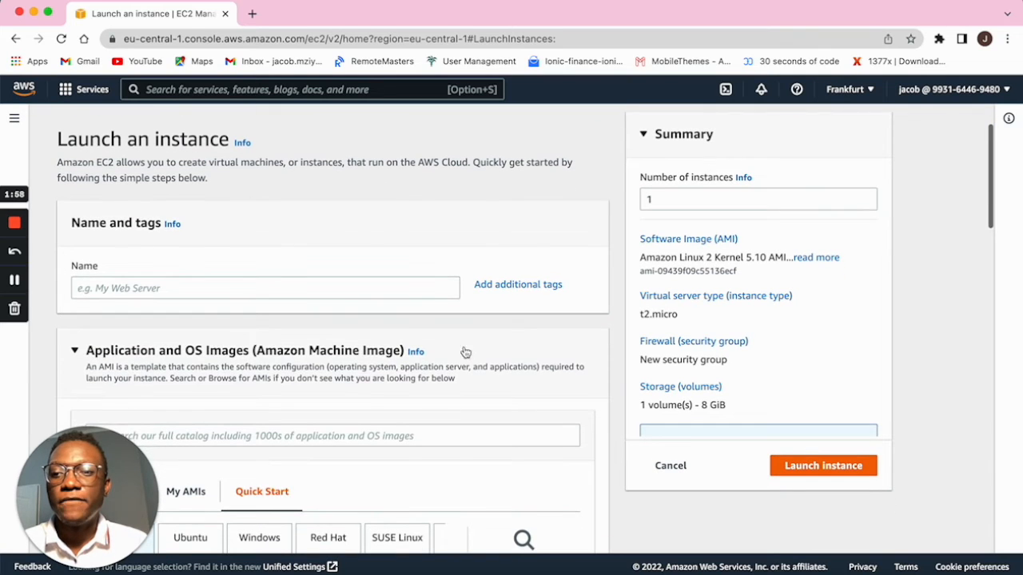
pyautogui.click(335, 290)
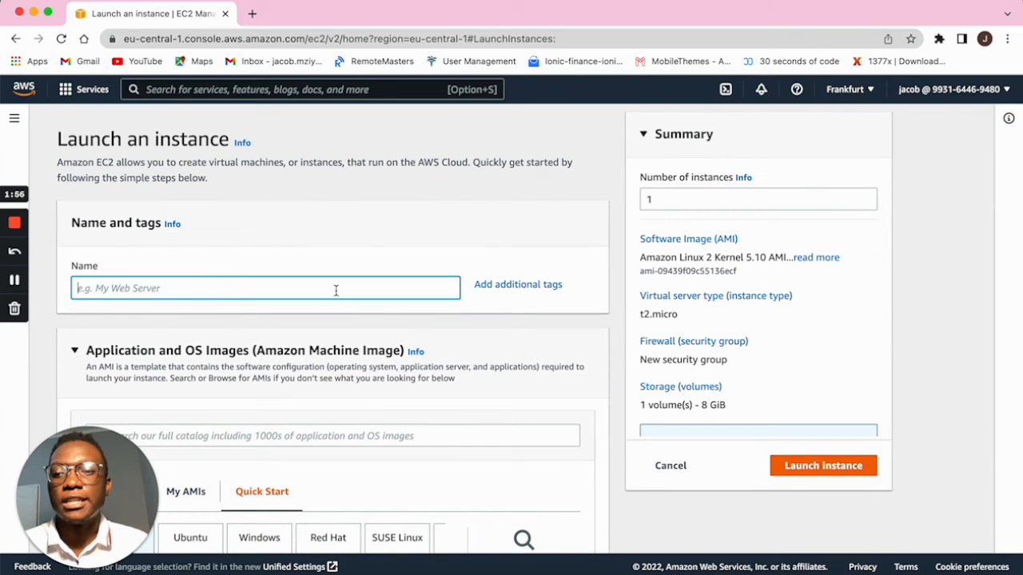
pyautogui.write('Go Test')
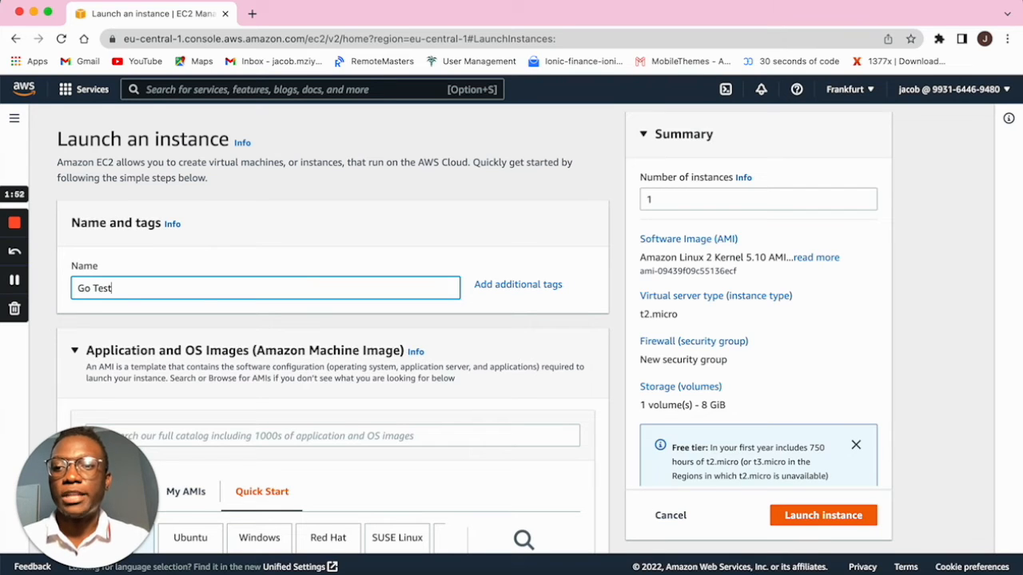
# Choose Ubuntu Server 20.04 LTS as the instance's image.
pyautogui.scroll(-3, 335, 290)
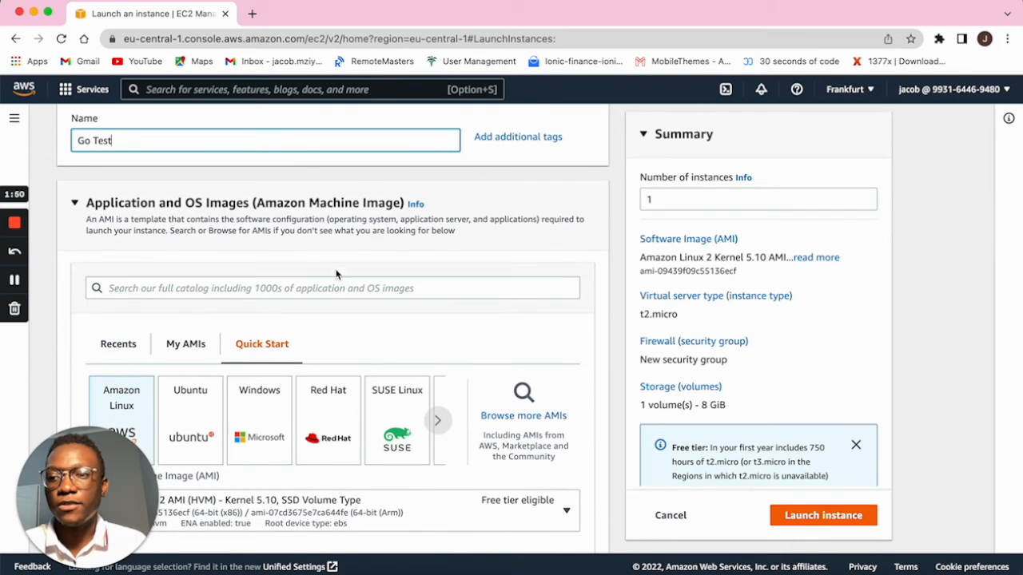
pyautogui.scroll(-2, 303, 322)
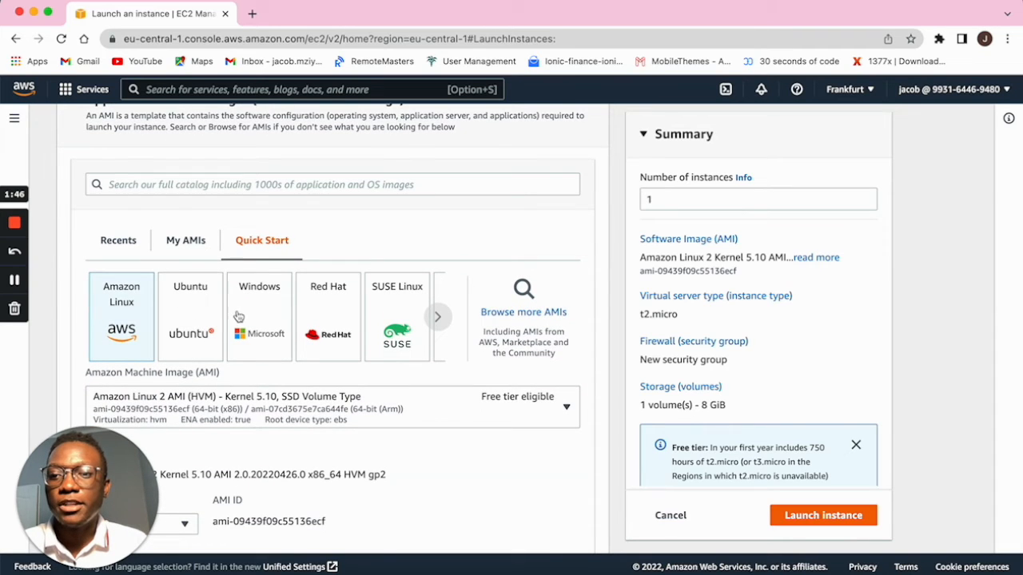
pyautogui.click(207, 312)
pyautogui.click(341, 409)
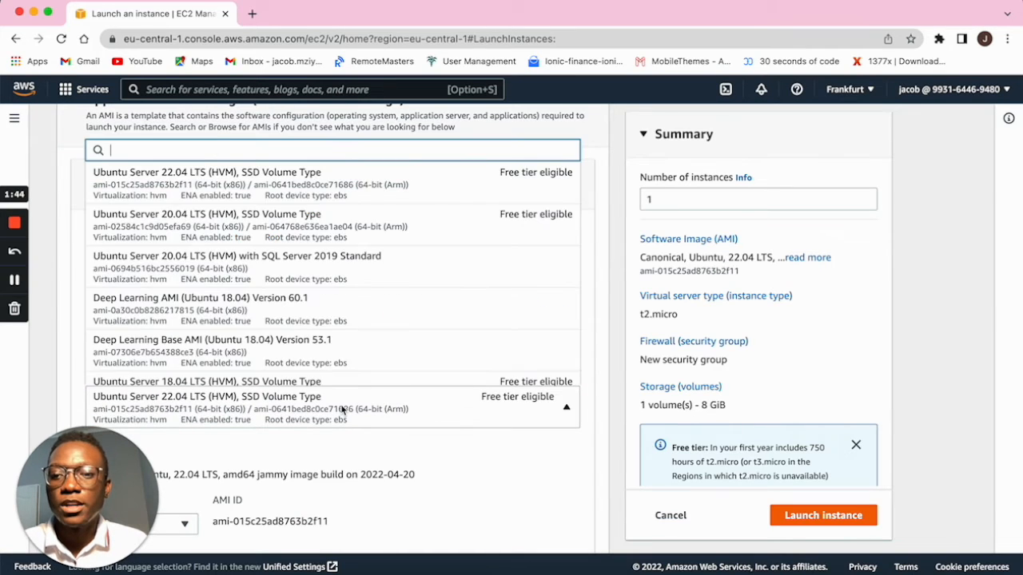
pyautogui.click(292, 236)
# Scroll down to the Key pair section and list the available key pairs.
pyautogui.scroll(-5, 406, 360)
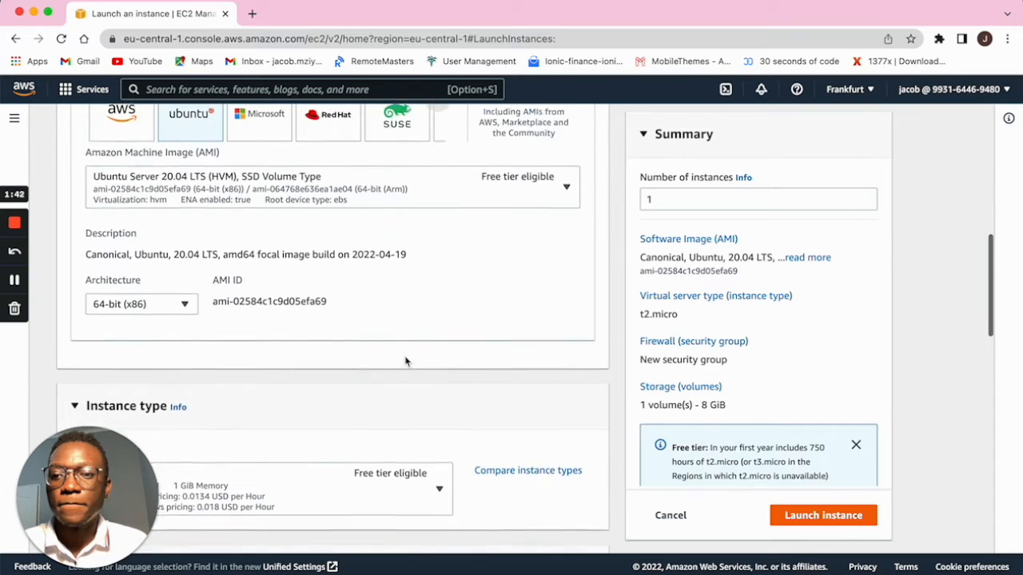
pyautogui.scroll(-3, 415, 360)
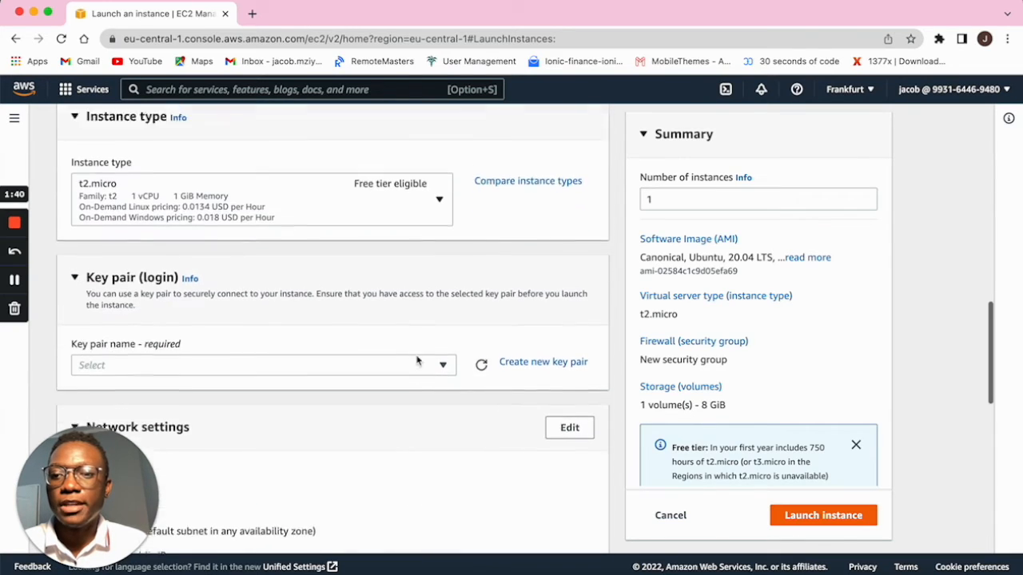
pyautogui.scroll(-2, 417, 360)
pyautogui.click(442, 231)
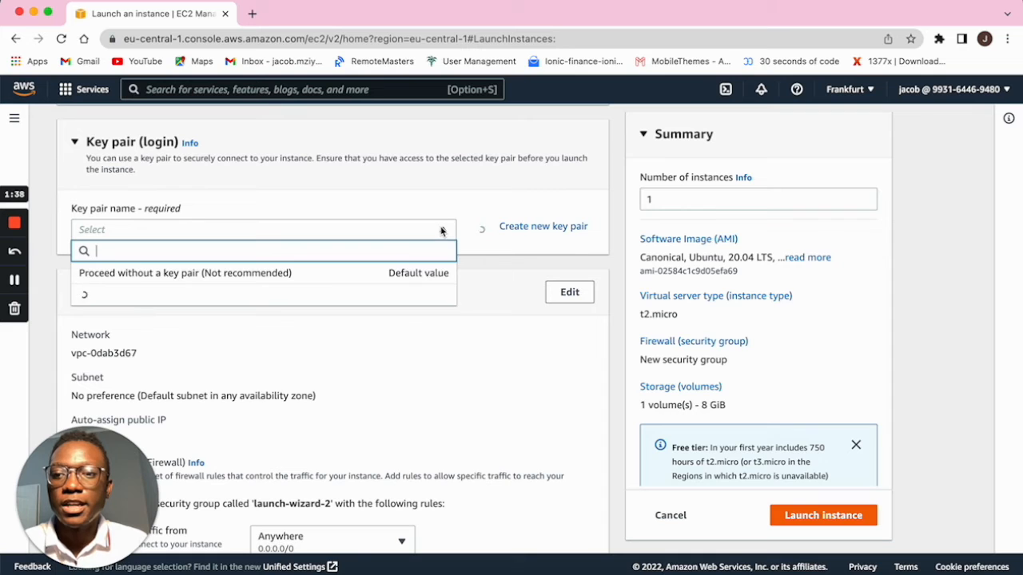
# Create an RSA .pem key pair named 'test pair' and save its file to Downloads.
pyautogui.click(533, 227)
pyautogui.click(435, 286)
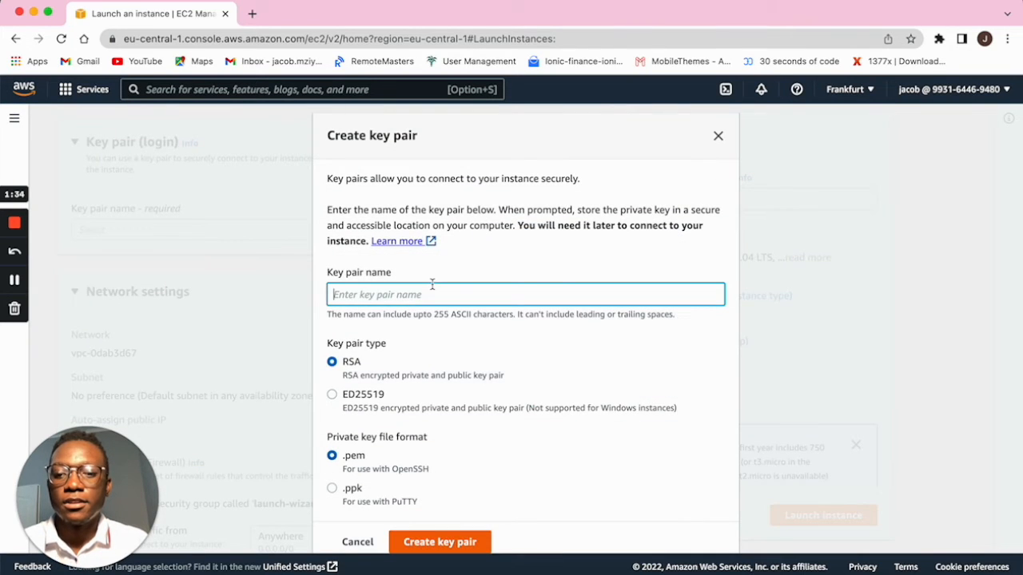
pyautogui.write('test pair')
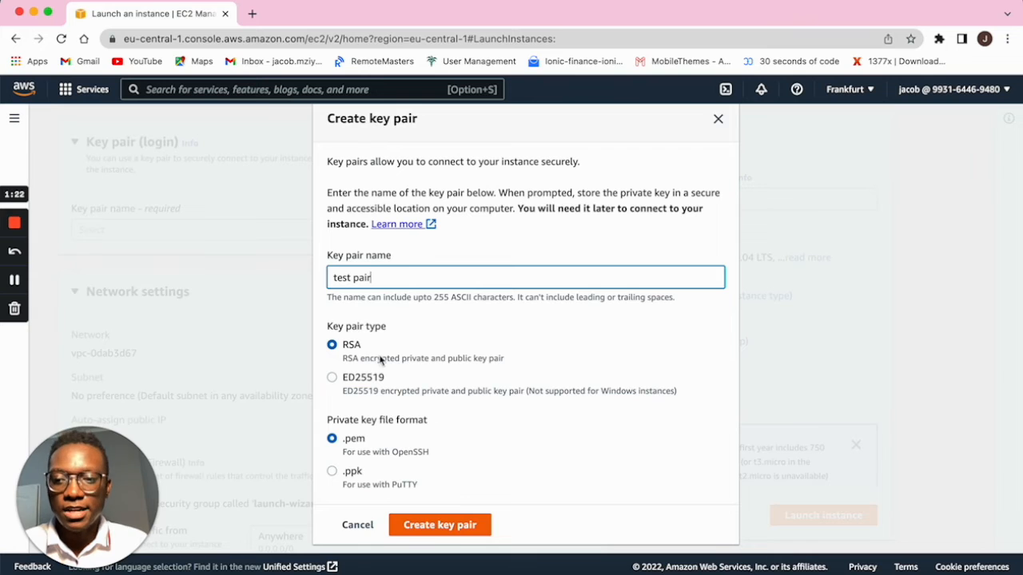
pyautogui.click(437, 531)
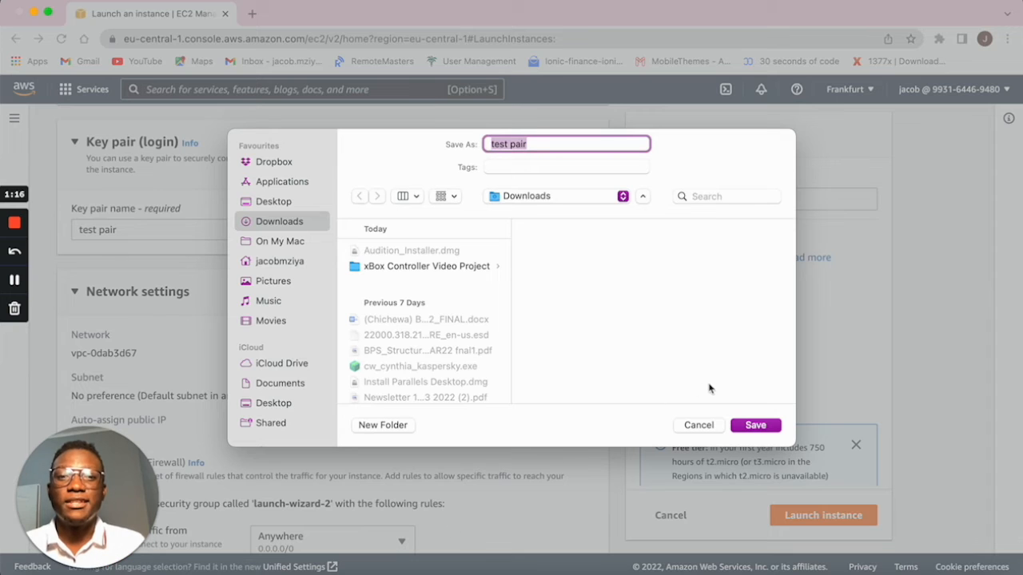
pyautogui.click(755, 425)
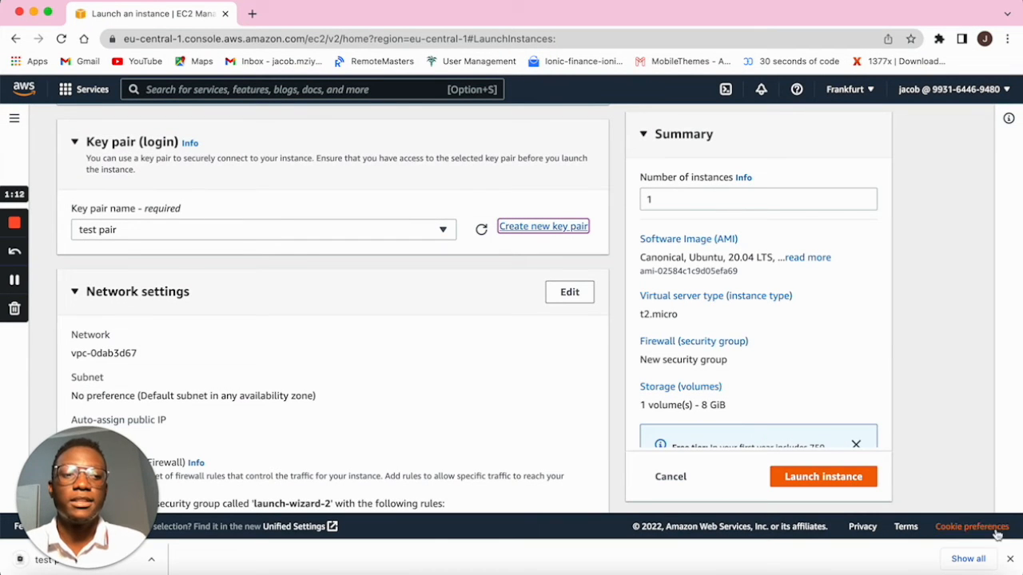
# Dismiss the download bar and launch the Go Test instance.
pyautogui.click(1010, 559)
pyautogui.scroll(-6, 603, 419)
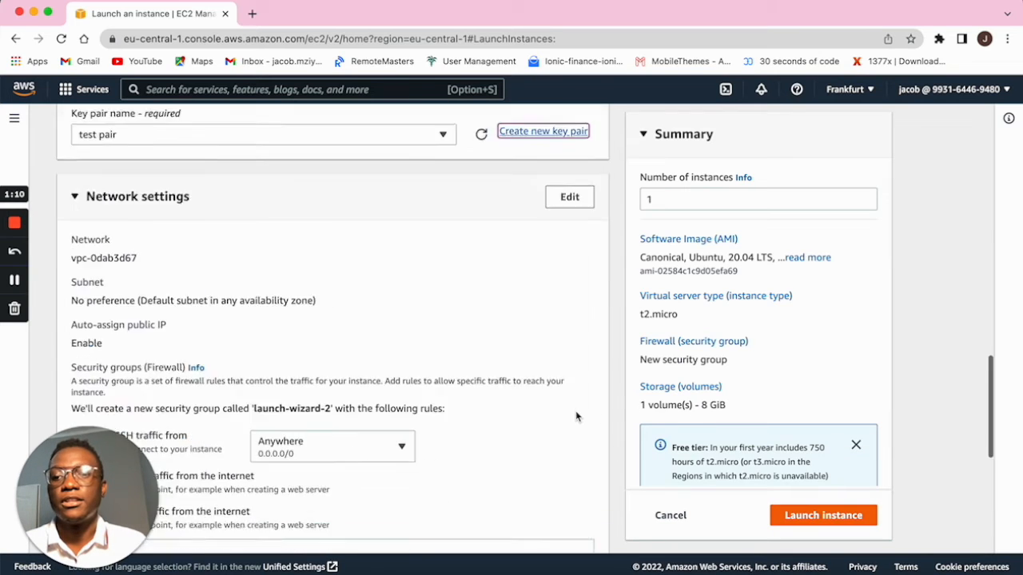
pyautogui.click(804, 514)
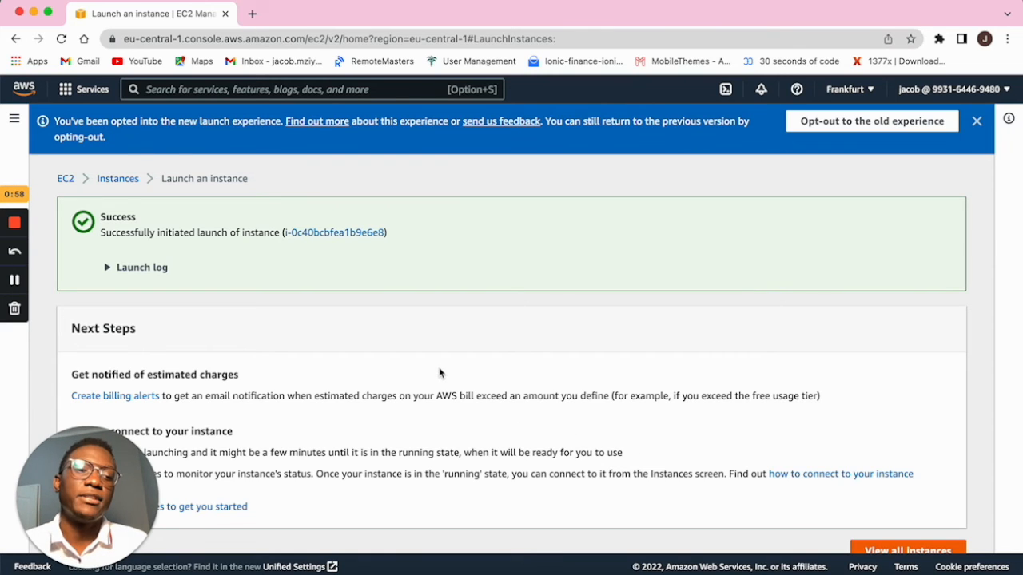
# Refresh the Instances list showing Go Test pending, check its state actions, then select Go Africa Go Staging.
pyautogui.click(130, 182)
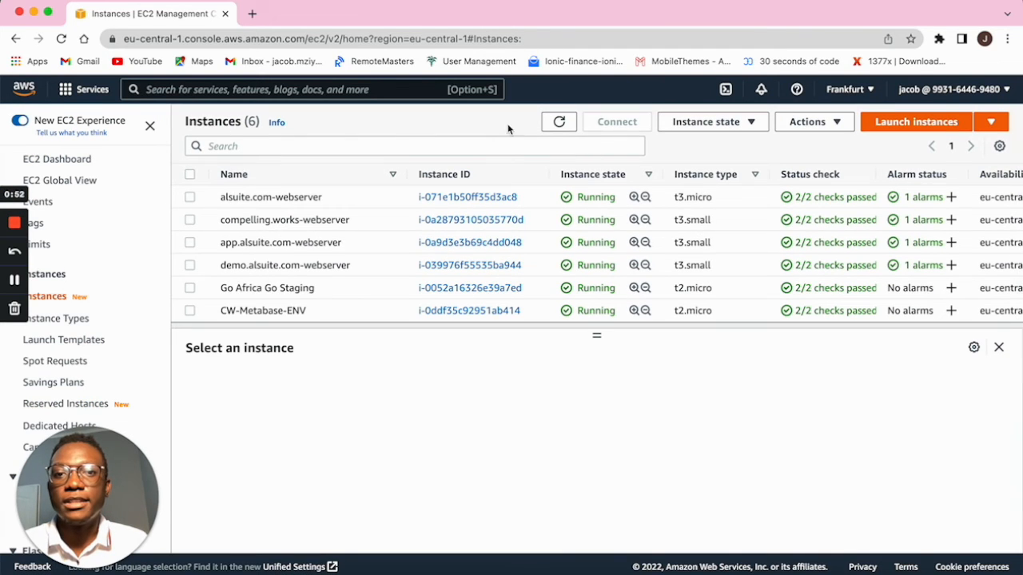
pyautogui.click(559, 122)
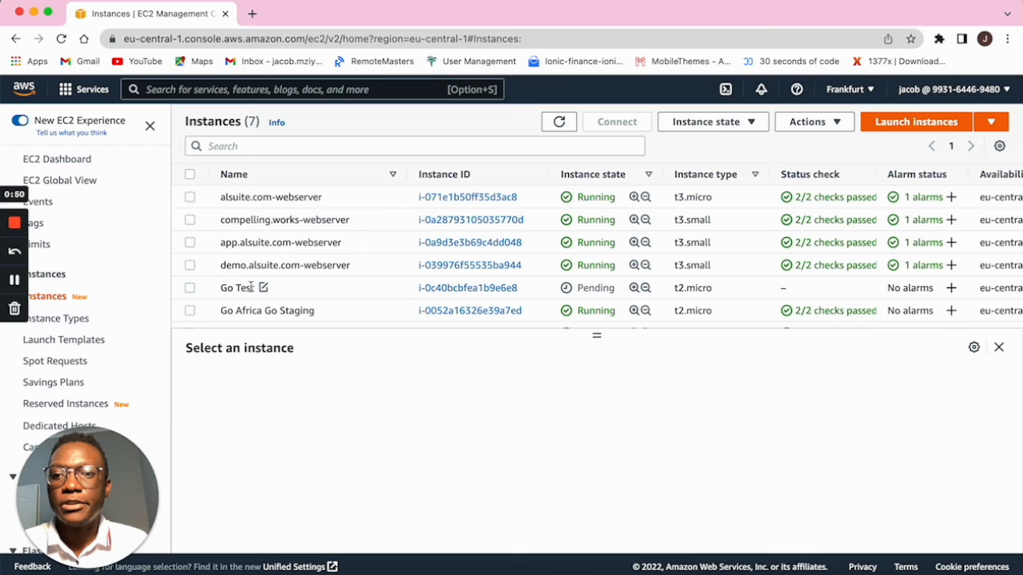
pyautogui.click(234, 289)
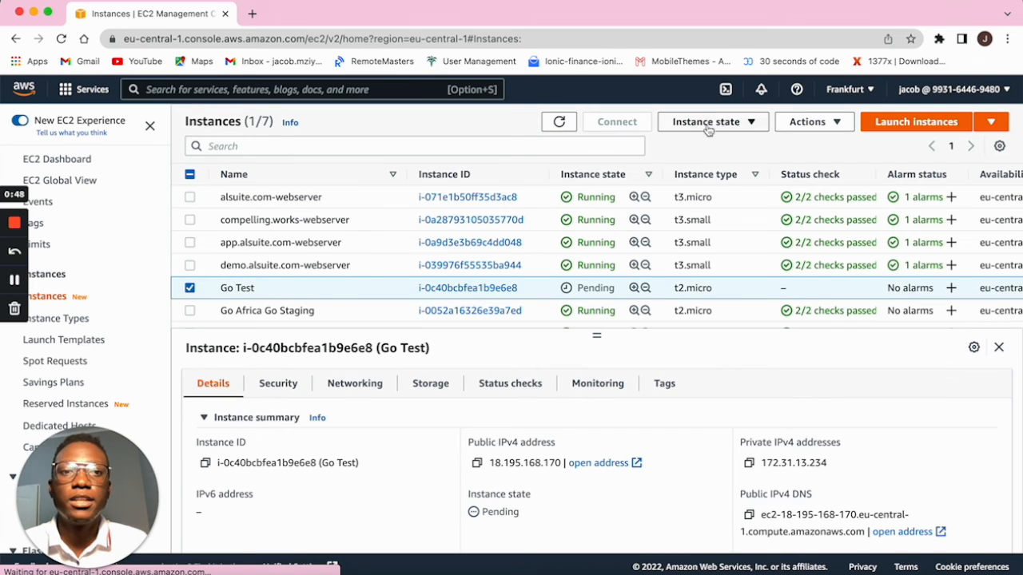
pyautogui.click(735, 123)
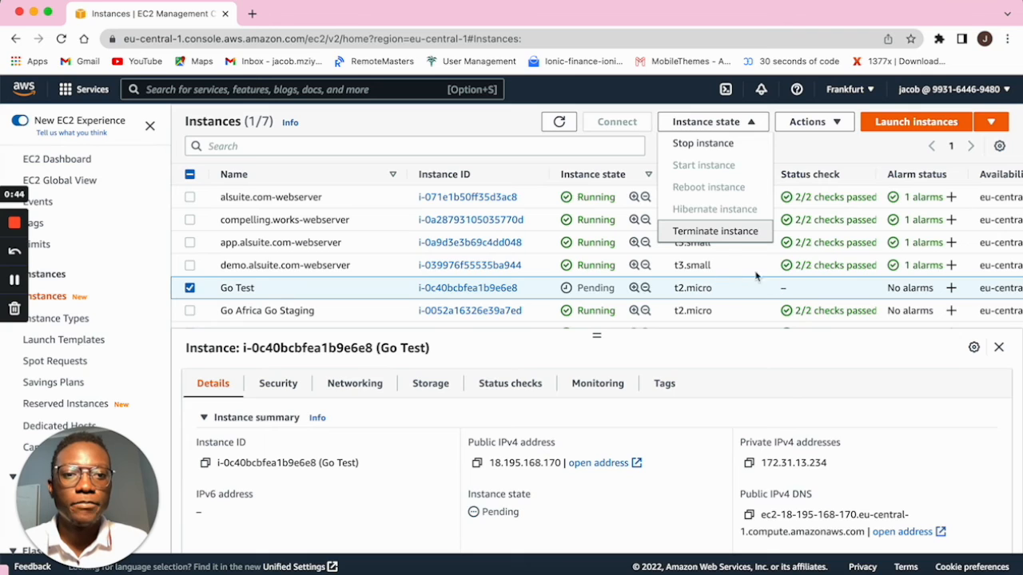
pyautogui.click(795, 299)
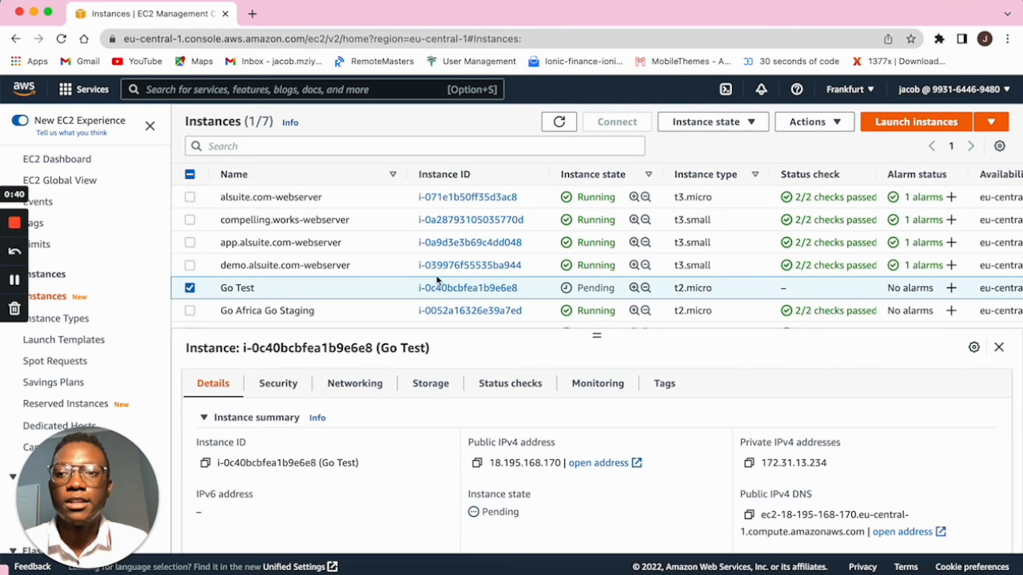
pyautogui.click(274, 311)
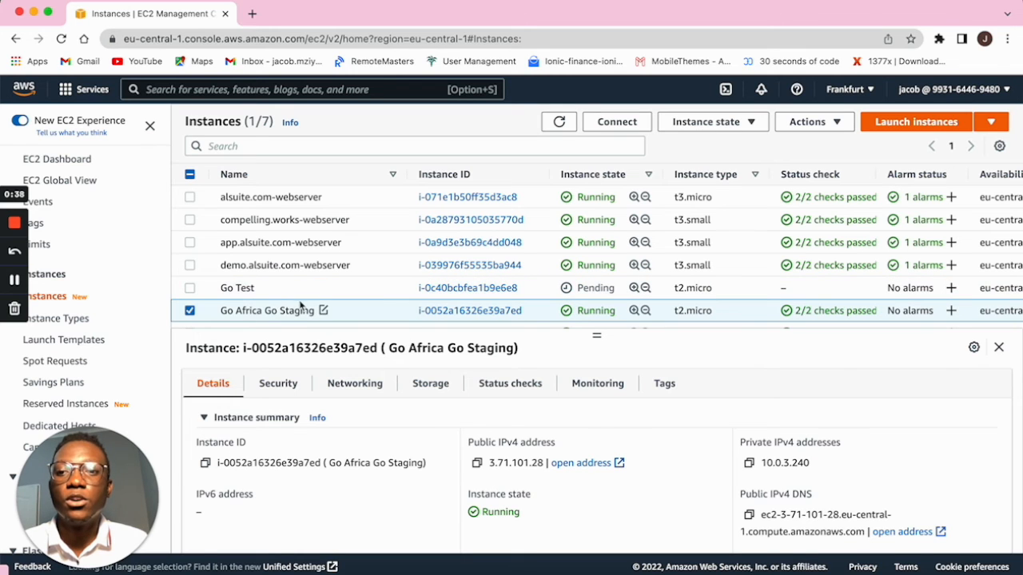
# Review the SSH client connection instructions and .pem example command, then return to the Instances list.
pyautogui.click(639, 127)
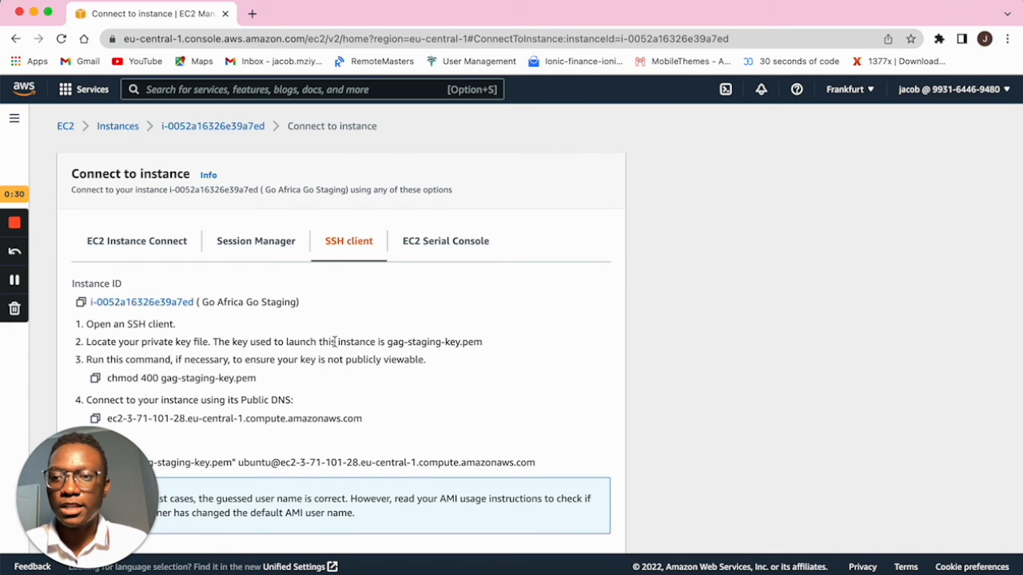
pyautogui.scroll(-2, 334, 342)
pyautogui.scroll(-1, 372, 377)
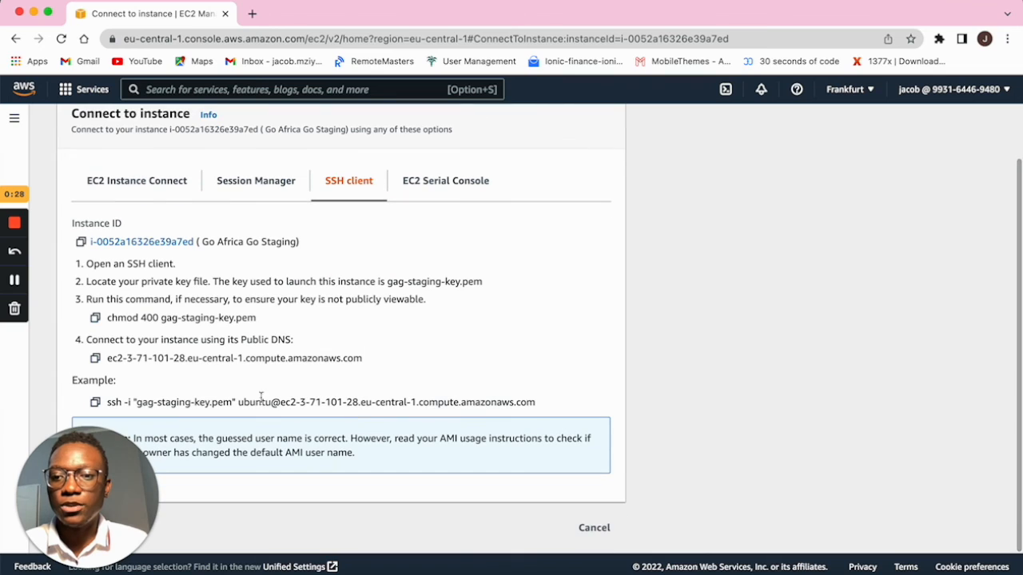
pyautogui.moveTo(541, 403); pyautogui.dragTo(137, 402)
pyautogui.click(230, 399)
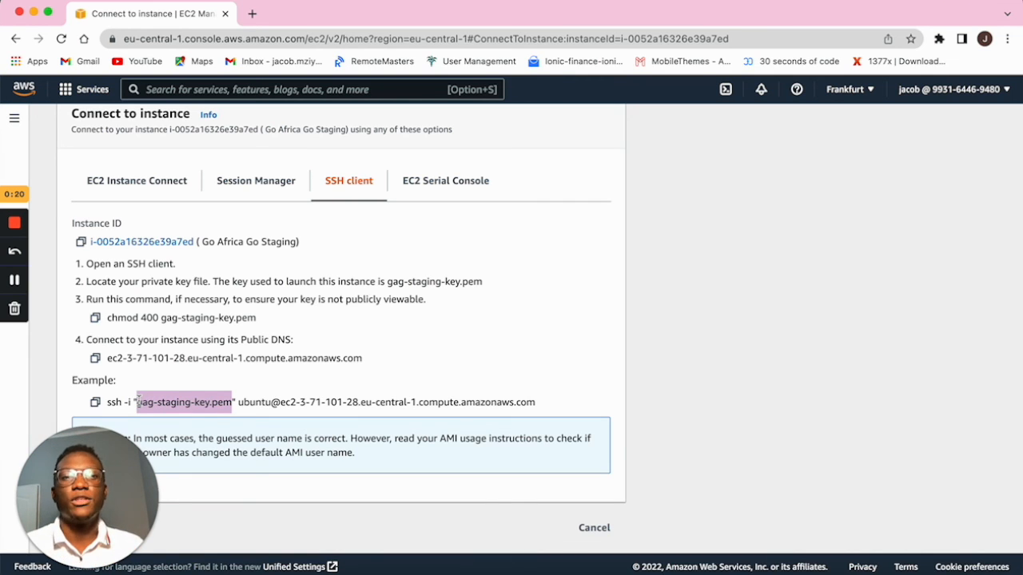
pyautogui.scroll(2, 584, 240)
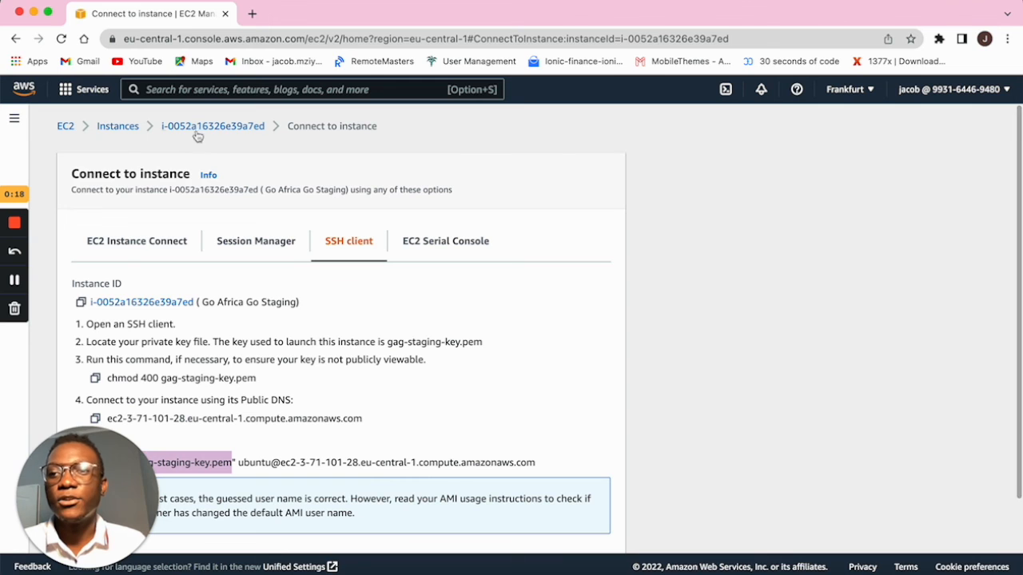
pyautogui.click(110, 128)
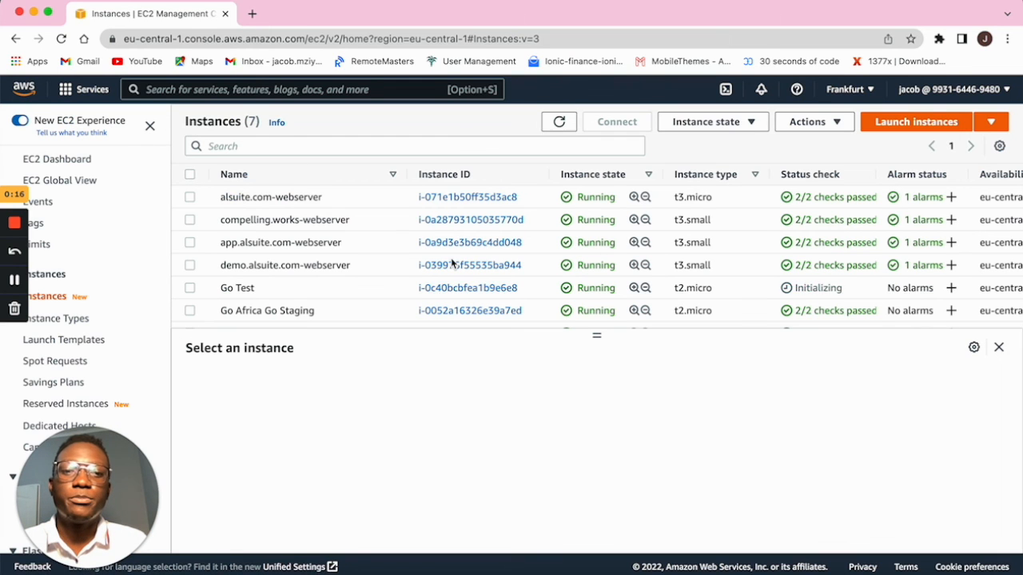